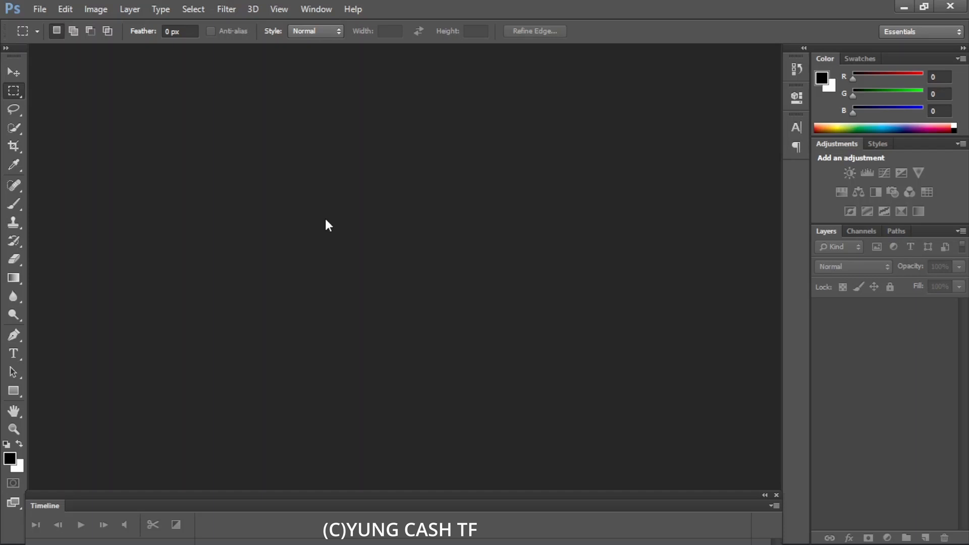
- Create a new 1000 × 1000 pixel document, switching the width and height units to pixels
key(ctrl+n)
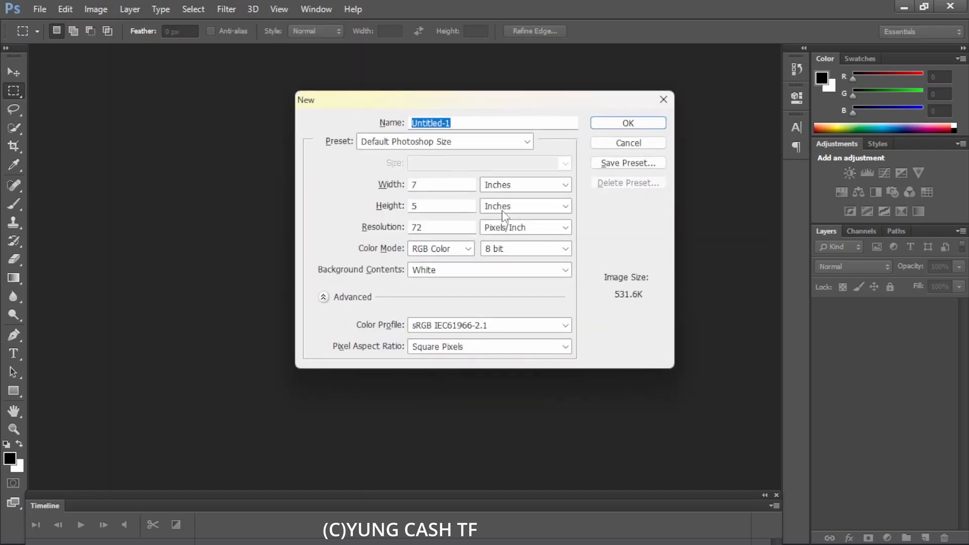
click(498, 187)
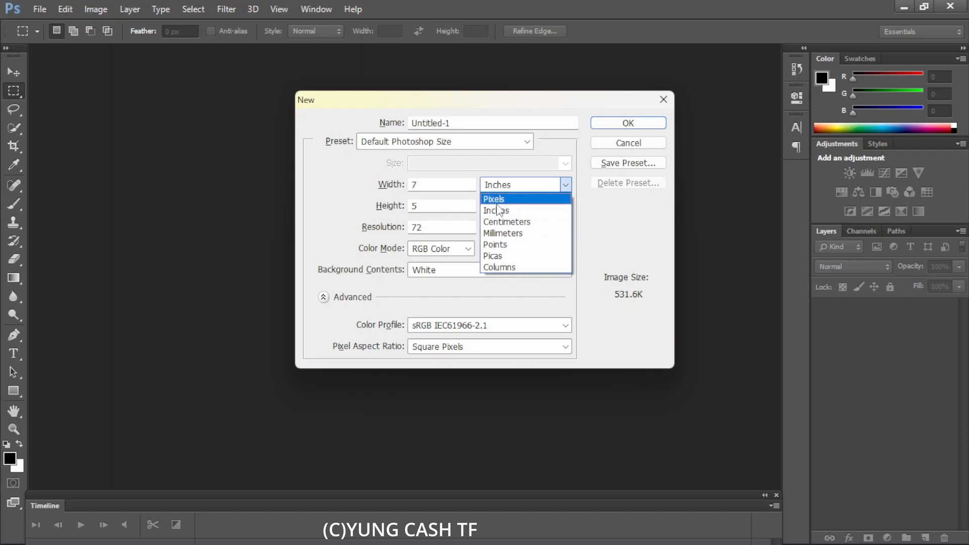
click(497, 199)
click(443, 186)
drag(443, 187, 404, 197)
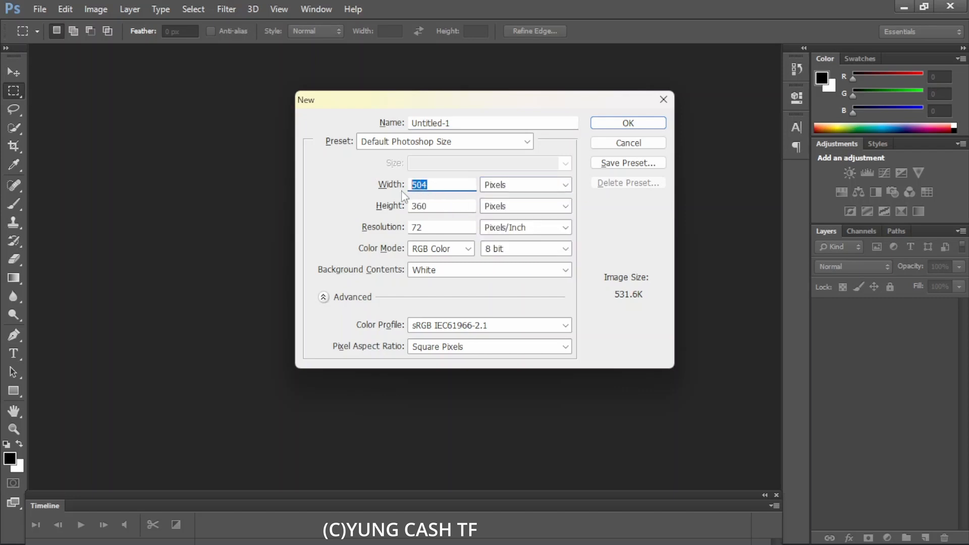
text(1000)
key(Tab)
text(1000)
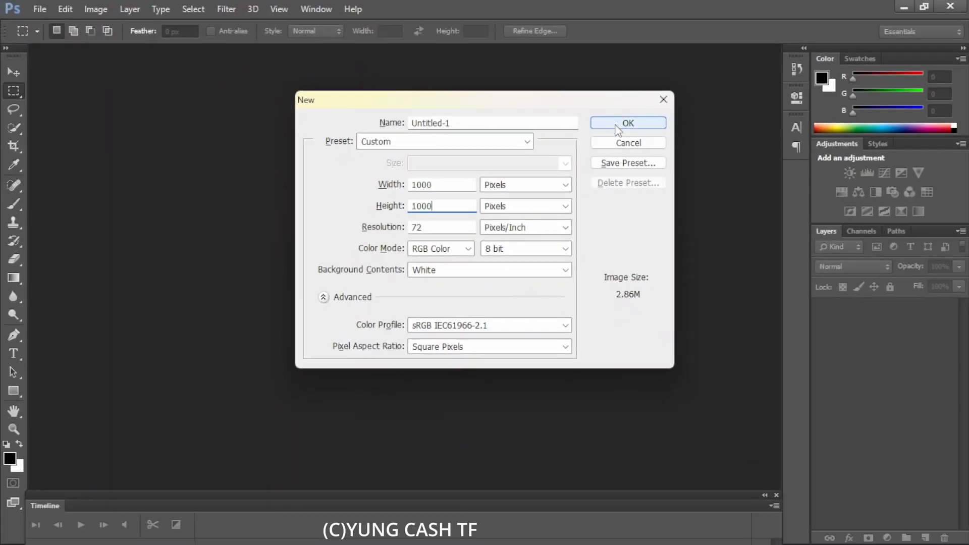
click(619, 128)
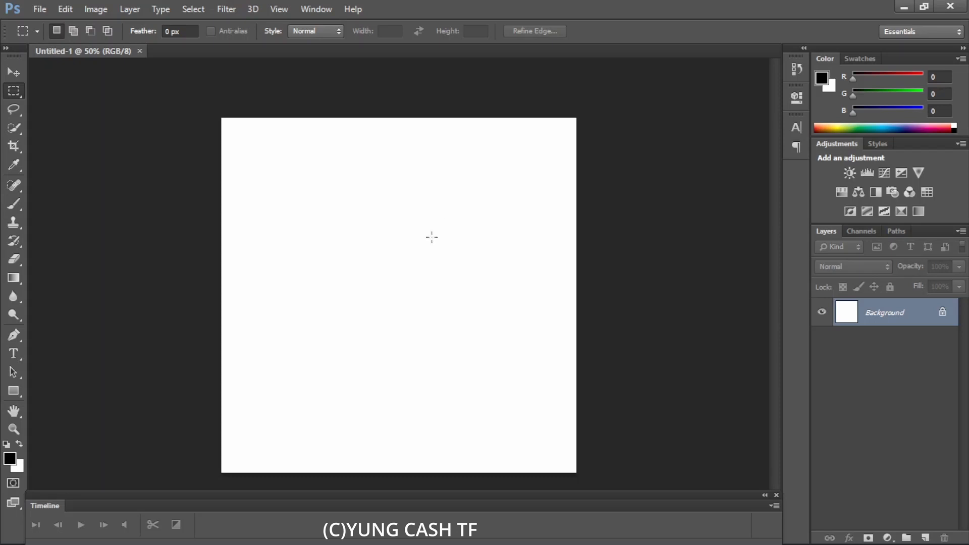
key(v)
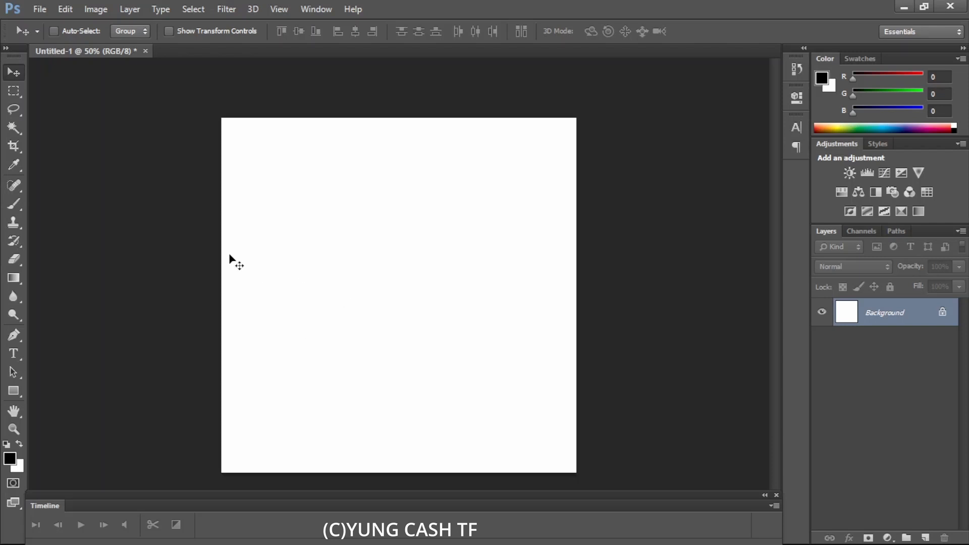
click(41, 10)
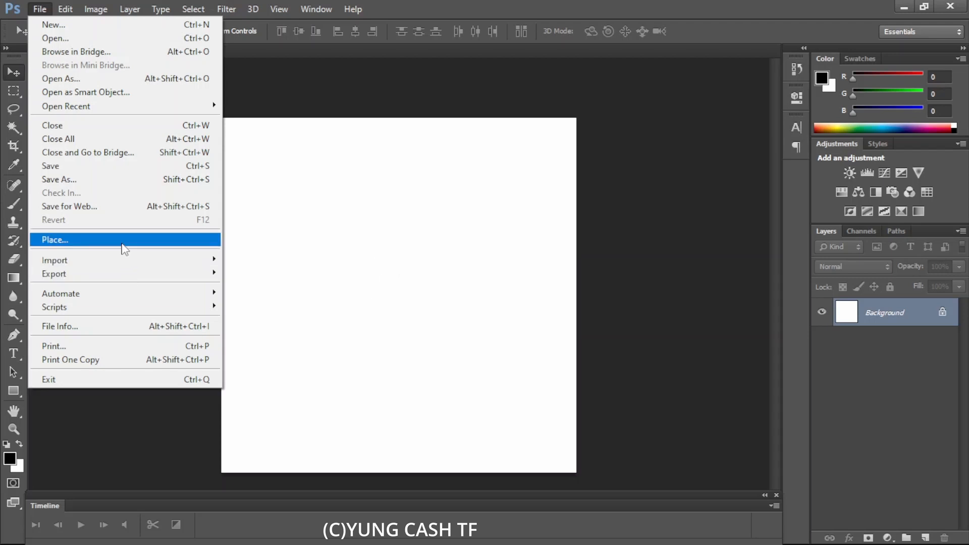
click(124, 248)
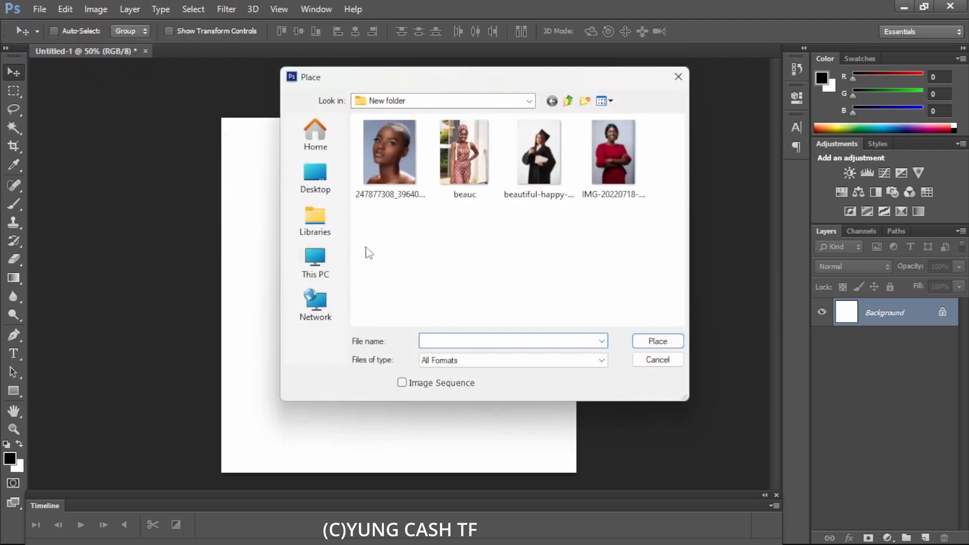
click(530, 166)
double_click(529, 162)
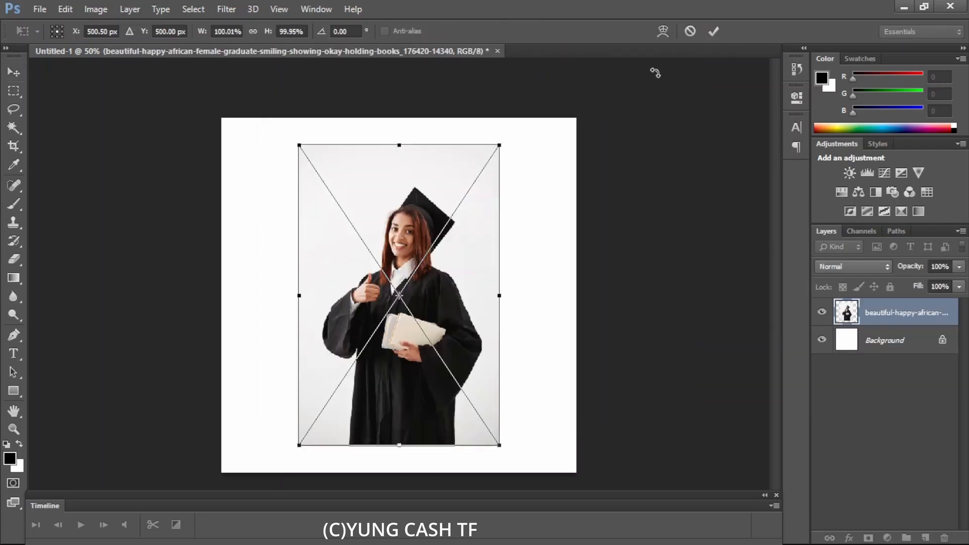
click(713, 31)
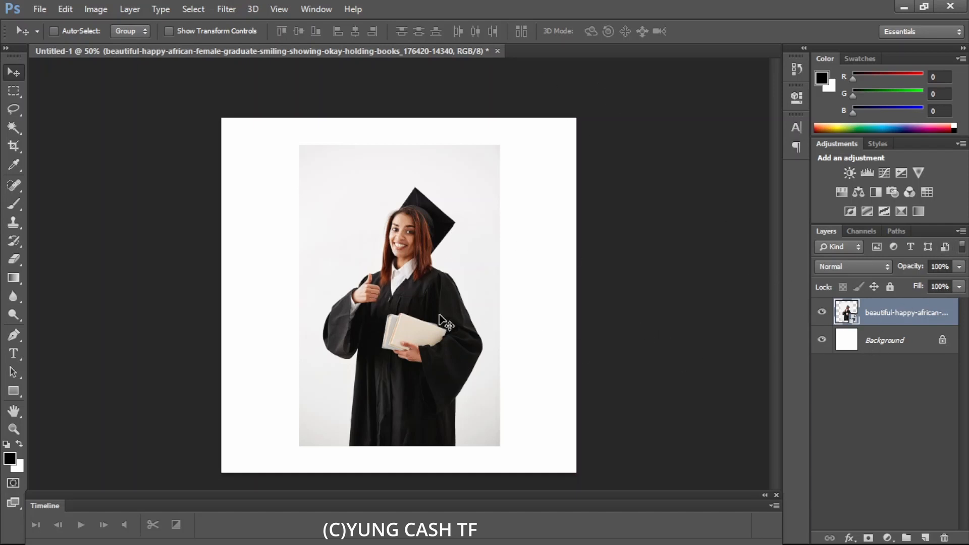
key(Delete)
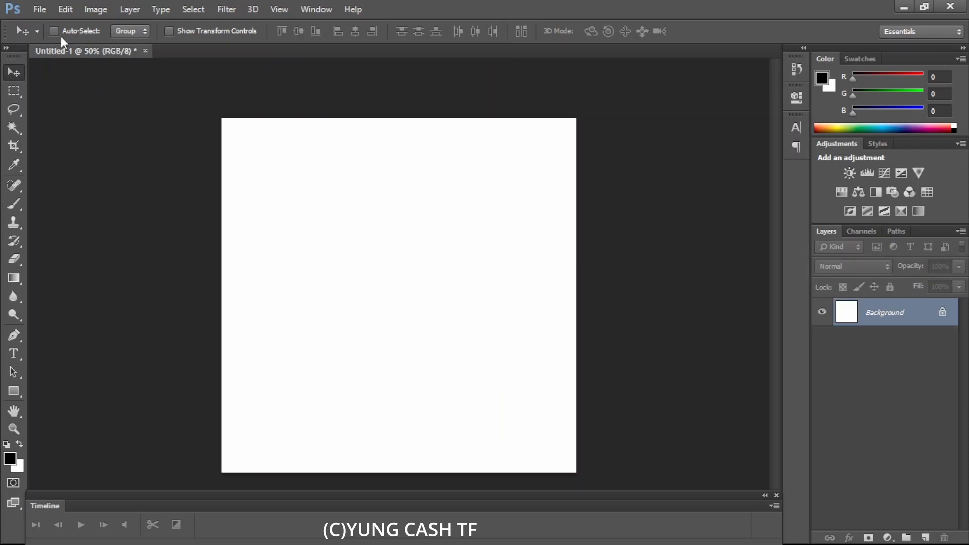
- Open the graduate photo as a separate document
click(41, 12)
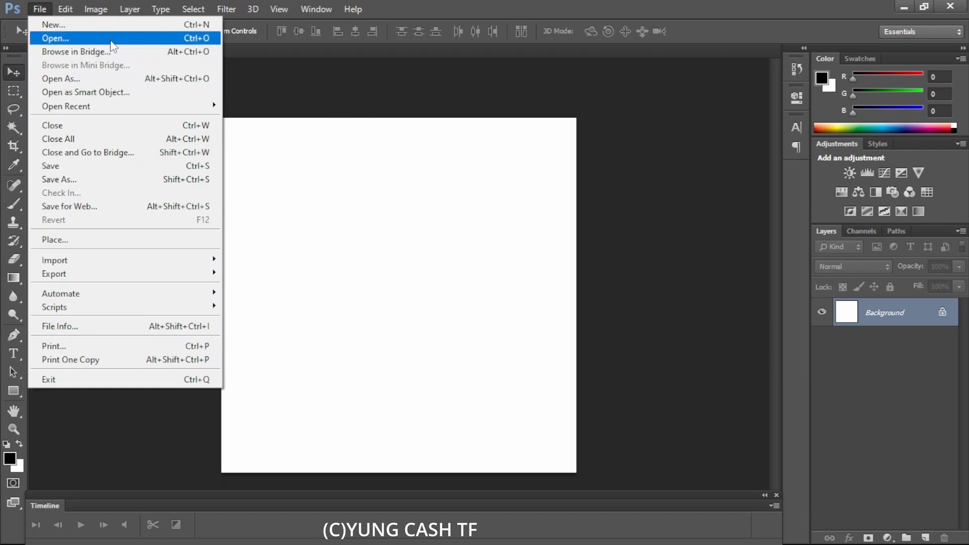
click(111, 41)
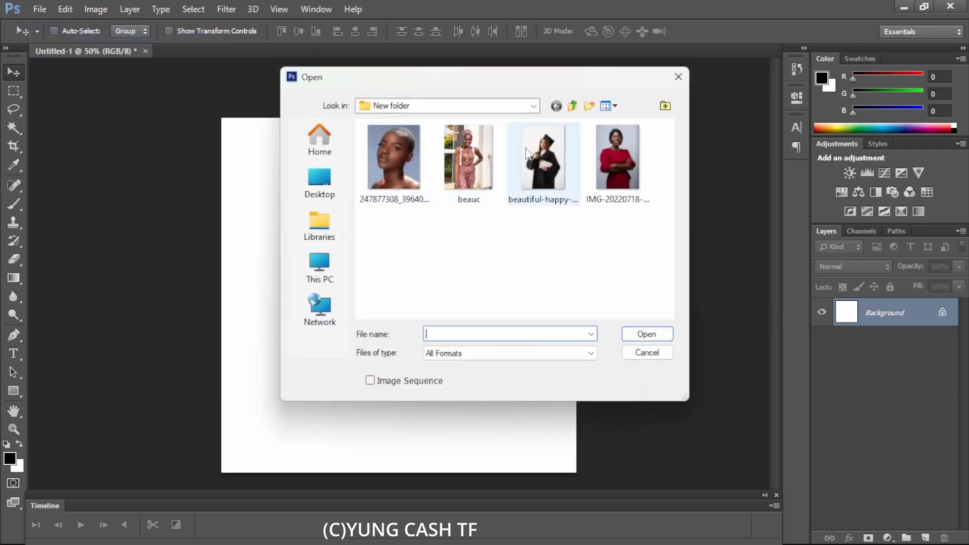
double_click(527, 153)
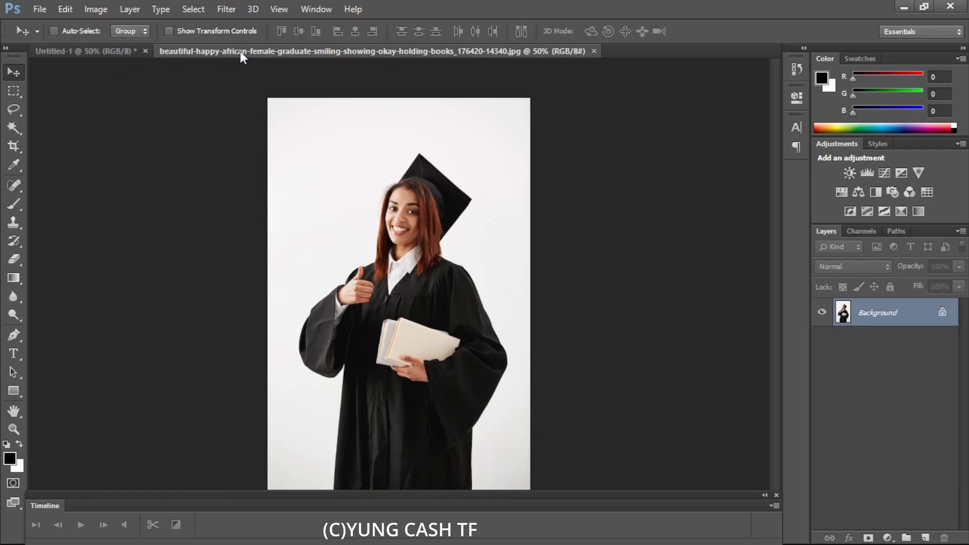
click(101, 51)
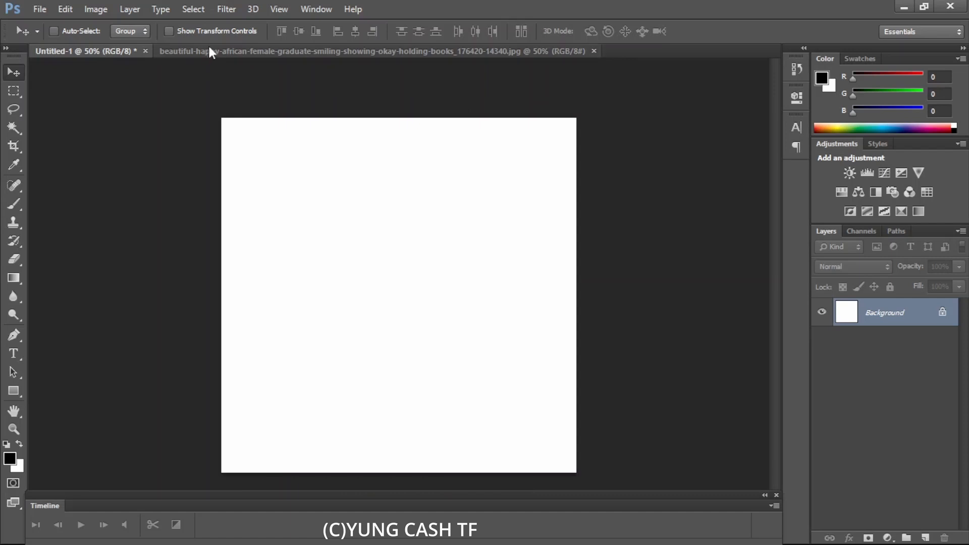
click(210, 51)
click(104, 51)
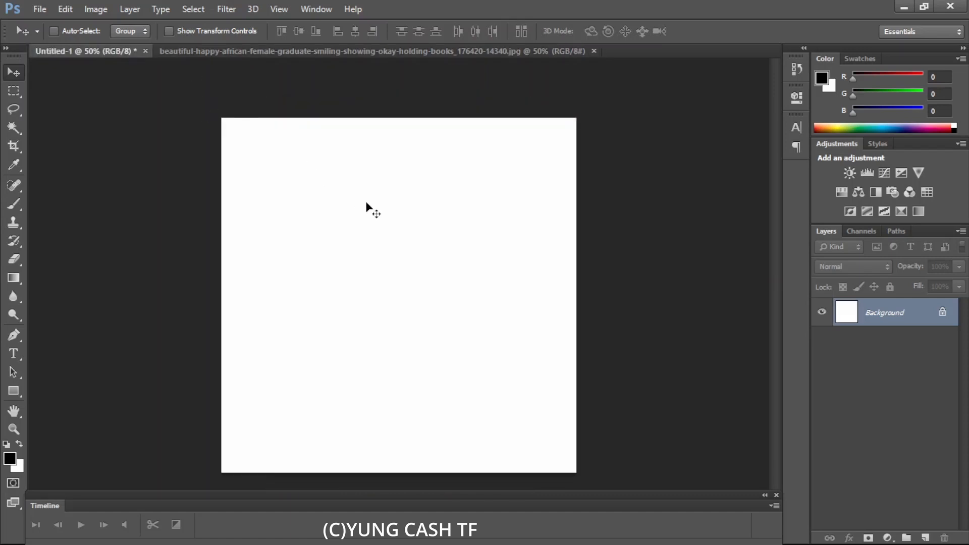
click(330, 51)
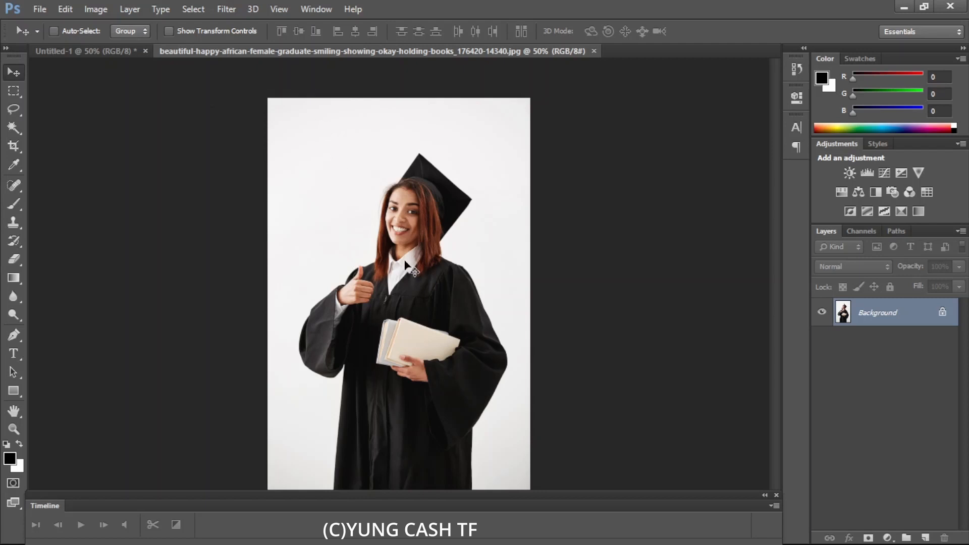
click(108, 54)
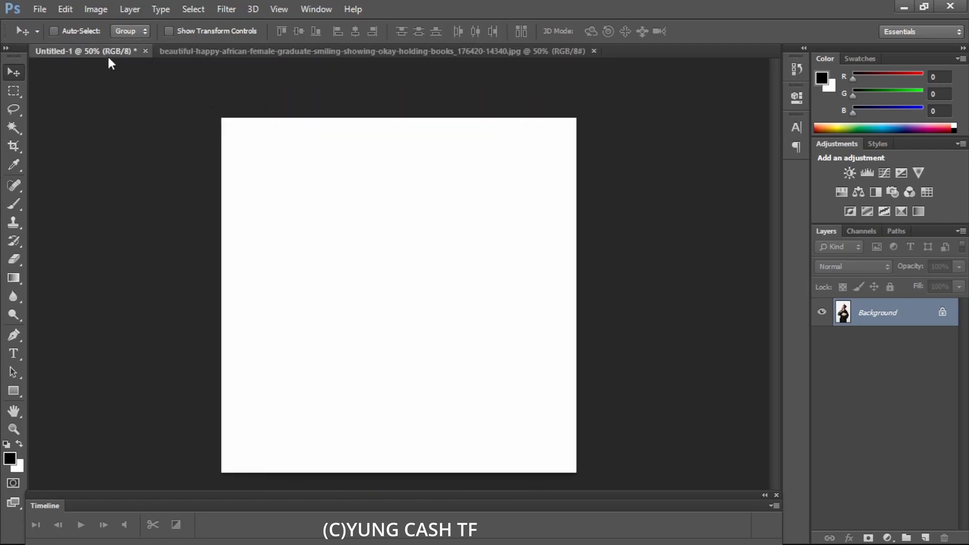
- Copy the whole graduate photo and paste it into the new document as a new layer
click(215, 52)
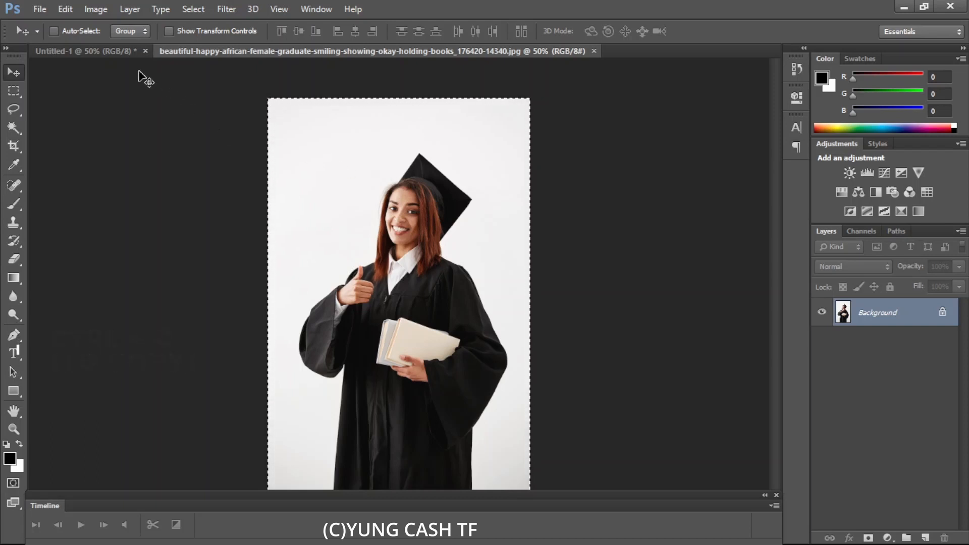
click(117, 54)
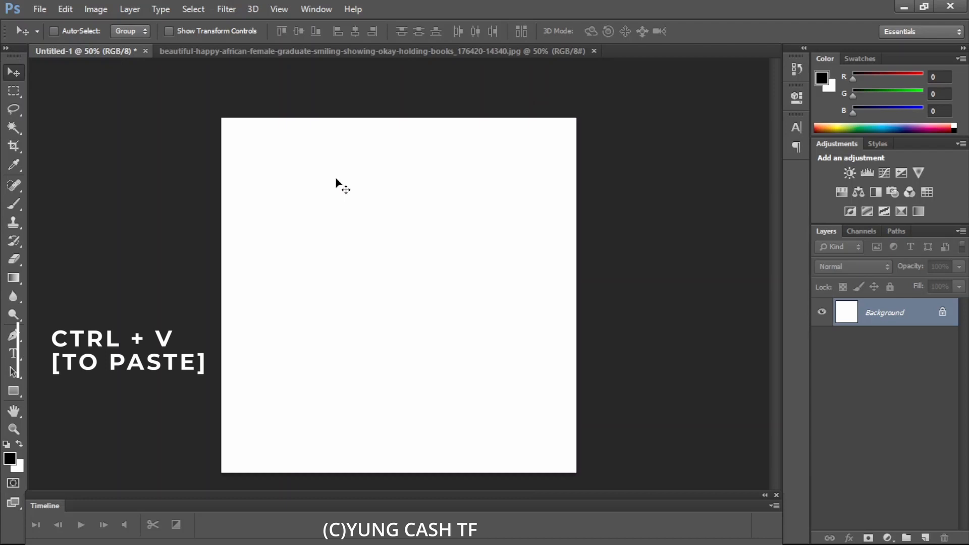
key(ctrl+v)
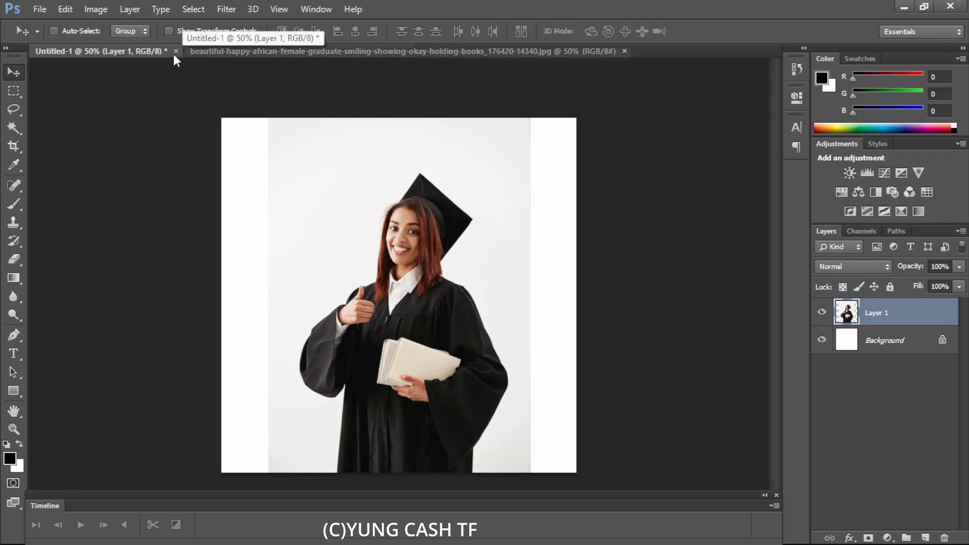
- Close the graduate photo document and drag its file from the file explorer toward Photoshop
click(253, 51)
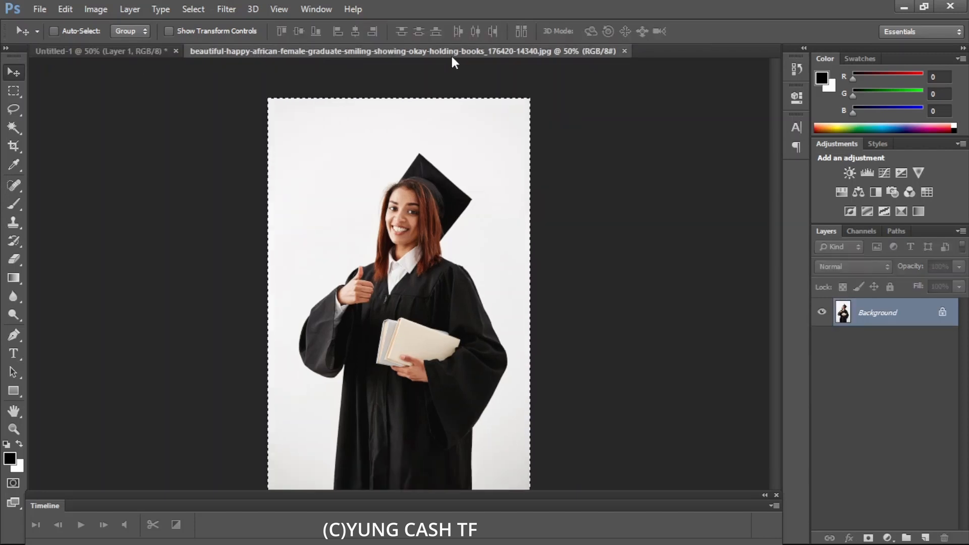
click(625, 51)
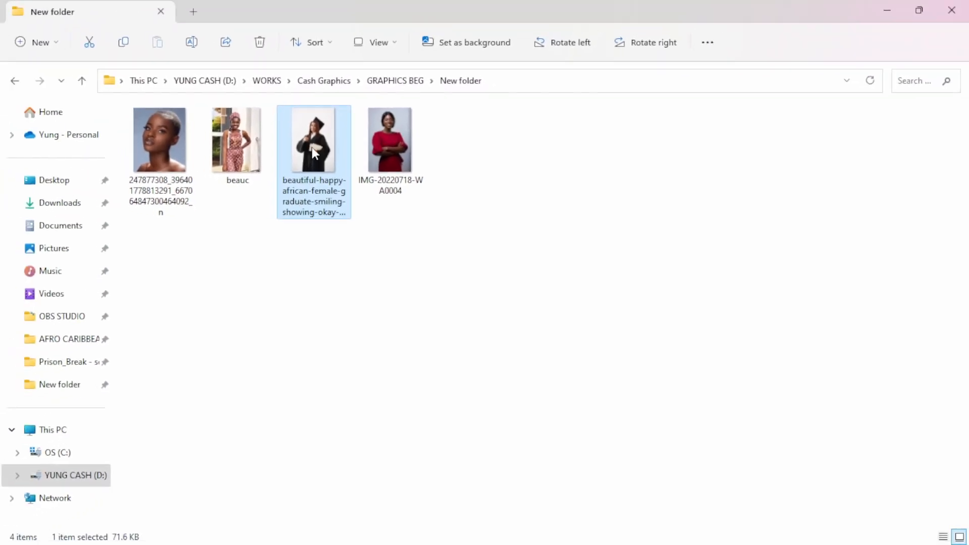
drag(311, 153, 410, 2)
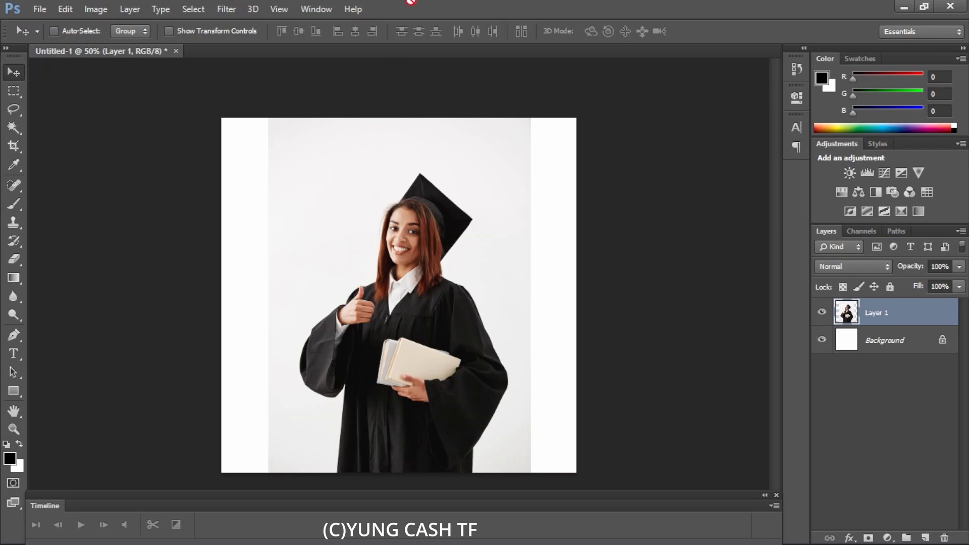
drag(410, 1, 411, 1)
- Reopen the graduate photo from the image folder
click(39, 9)
click(50, 38)
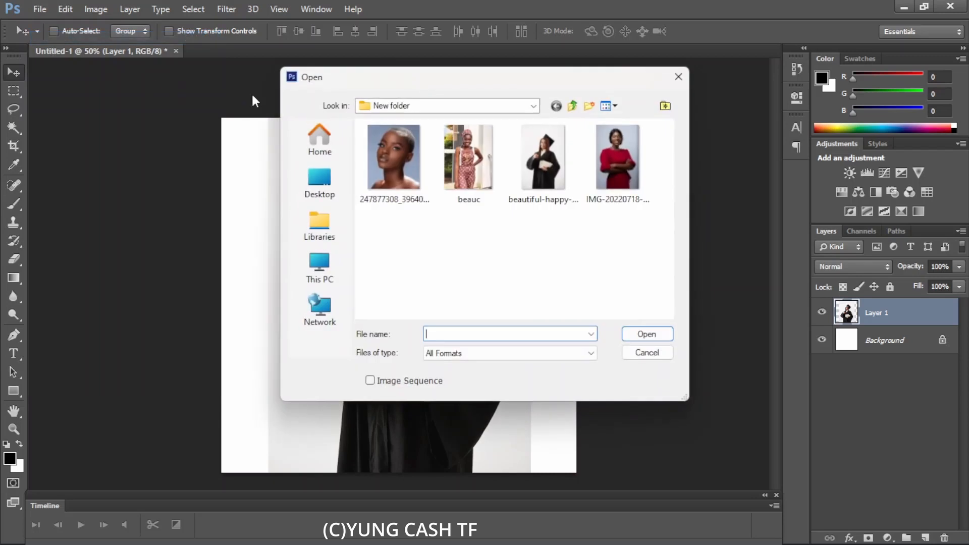
double_click(529, 174)
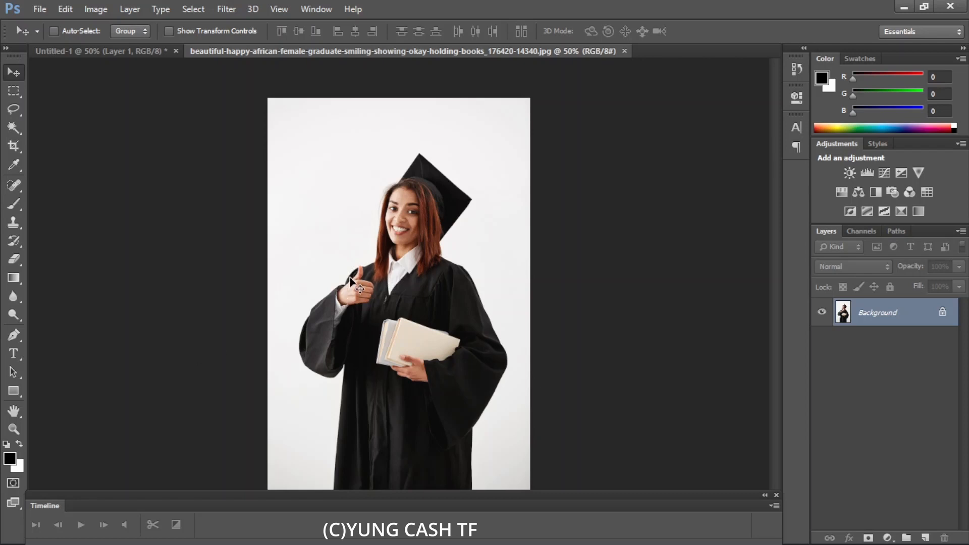
- Select the photo's white background with the Magic Wand Tool, then deselect it
click(13, 128)
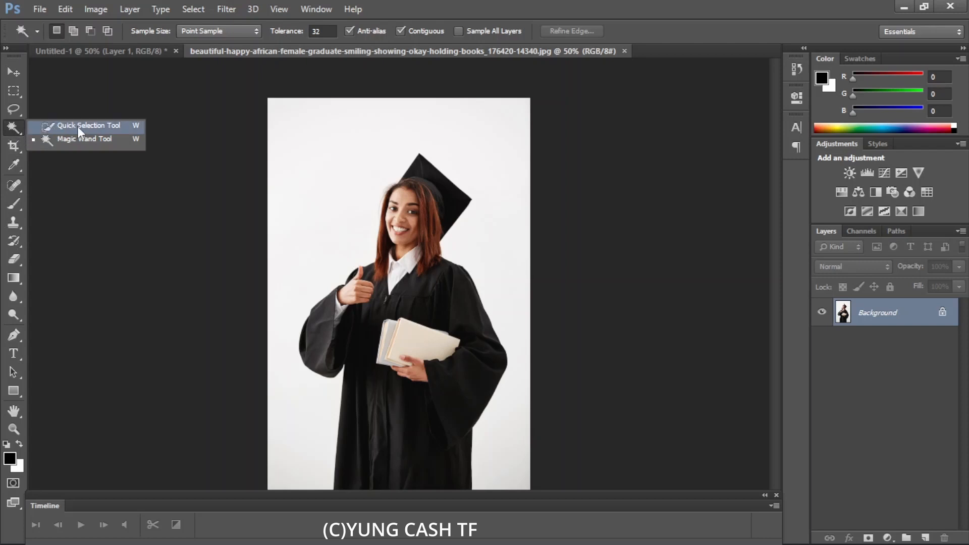
click(34, 139)
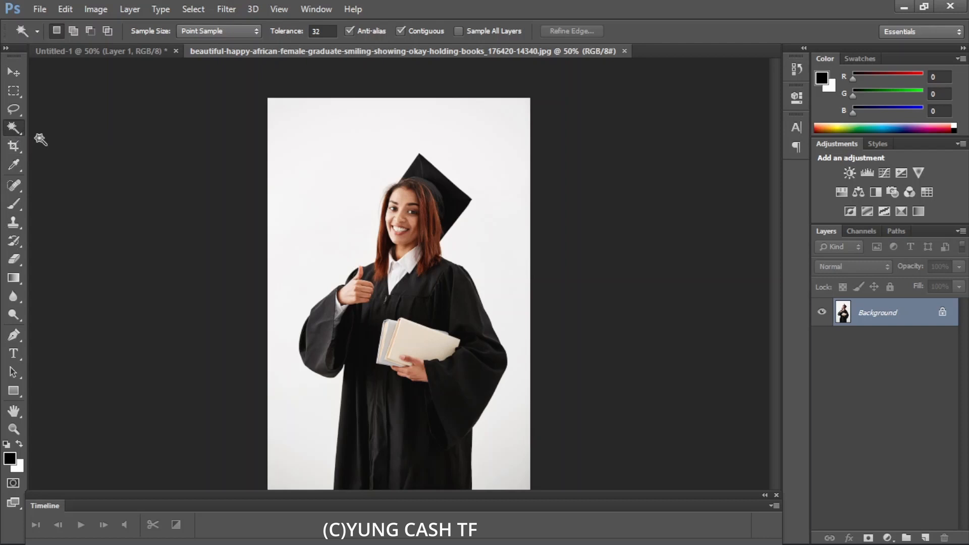
click(317, 220)
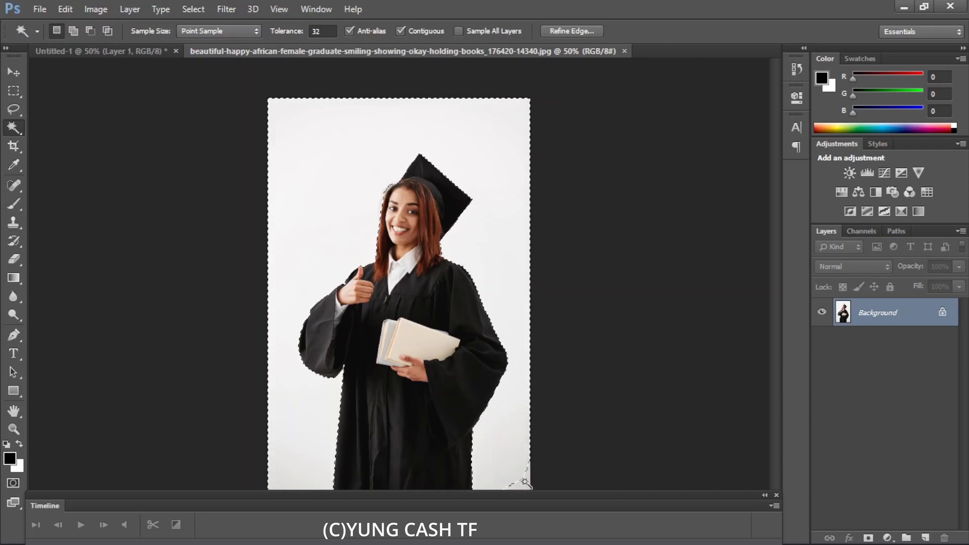
key(shift)
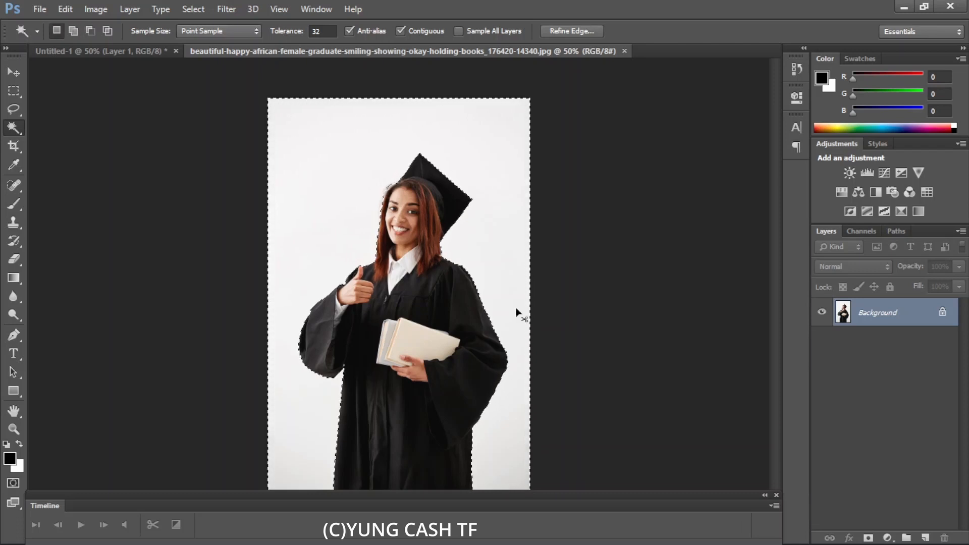
key(ctrl+d)
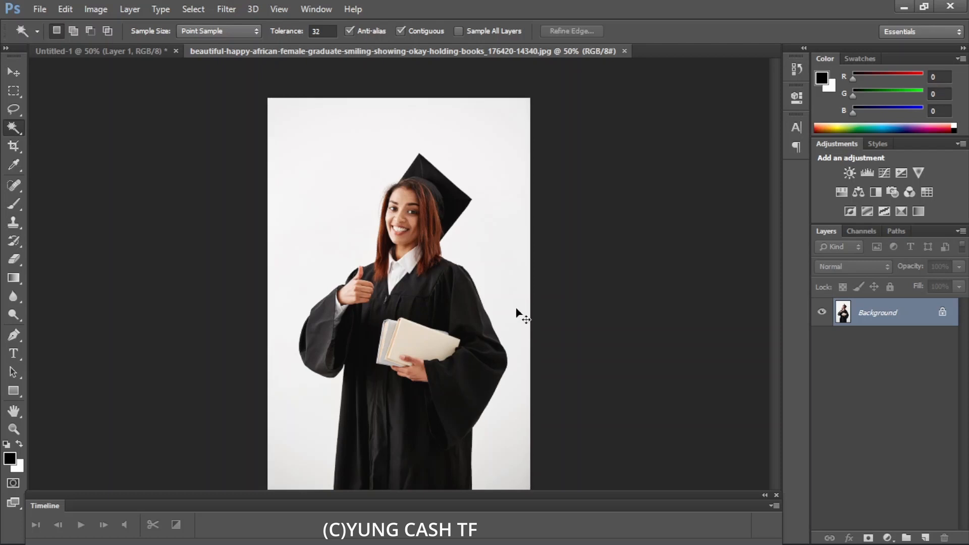
- Select the photo's white background with the Quick Selection Tool using a brush of about 200 px
right_click(17, 123)
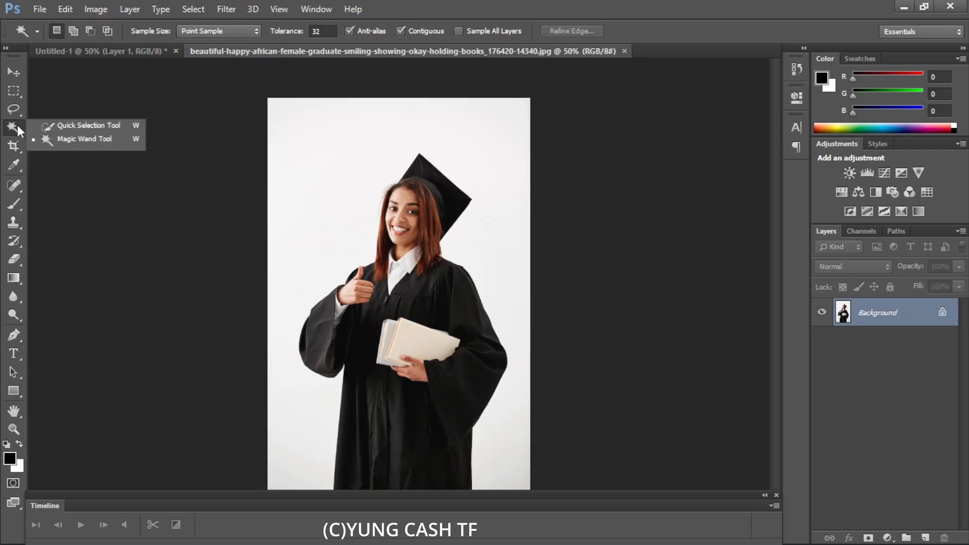
click(69, 125)
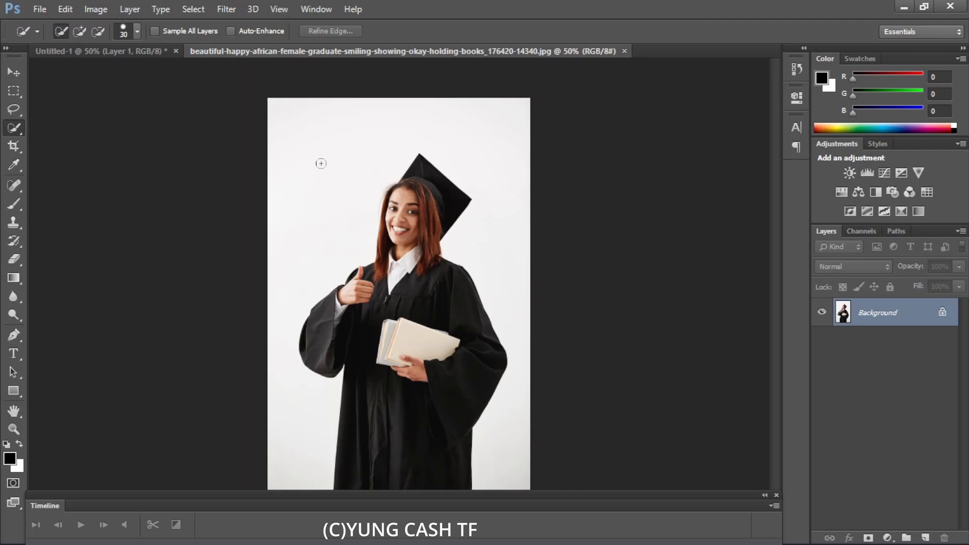
key(bracketright)
key(bracketright)
key(bracketright)
key(bracketright)
key(bracketright)
key(bracketright)
key(bracketright)
key(bracketright)
key(bracketright)
key(bracketright)
key(bracketright)
key(bracketleft)
key(bracketleft)
key(bracketleft)
key(bracketright)
key(bracketright)
click(320, 163)
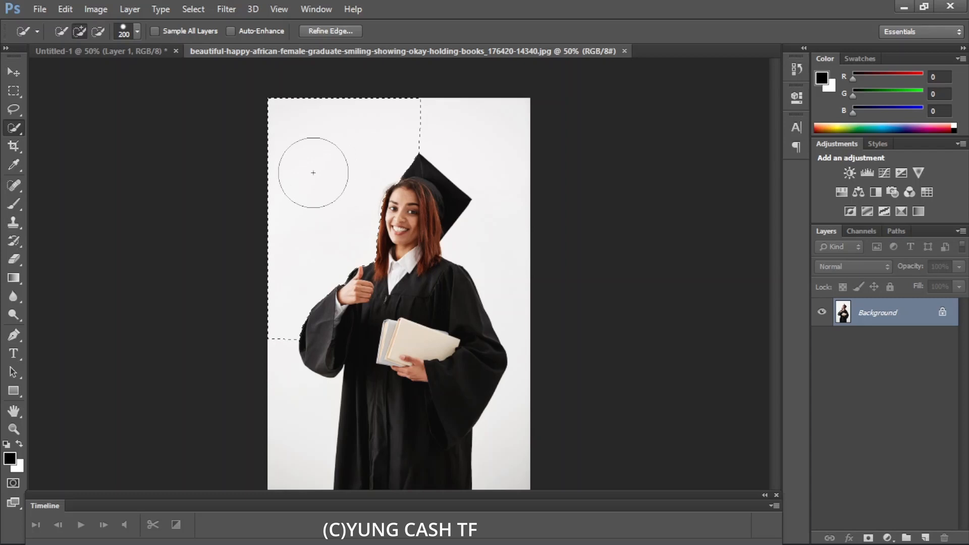
drag(445, 101, 452, 104)
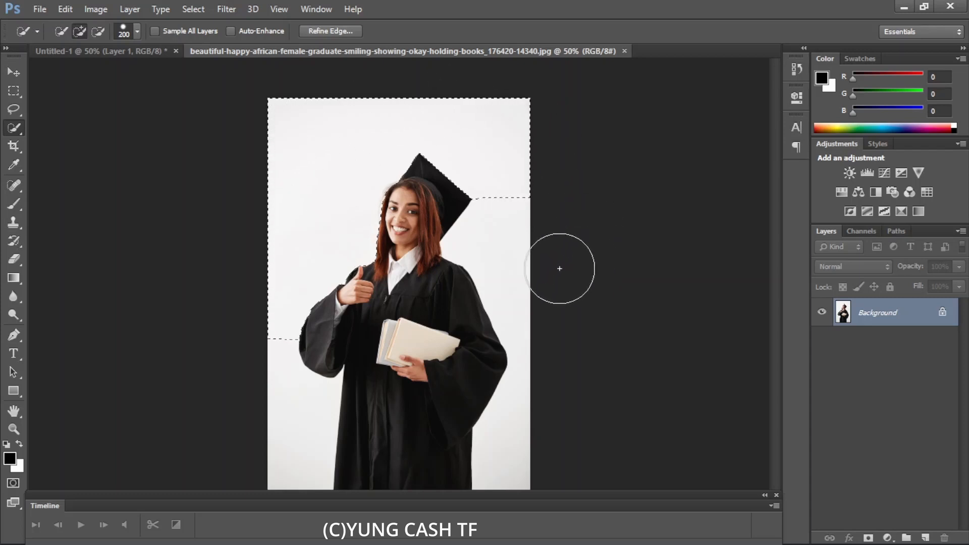
drag(545, 257, 559, 440)
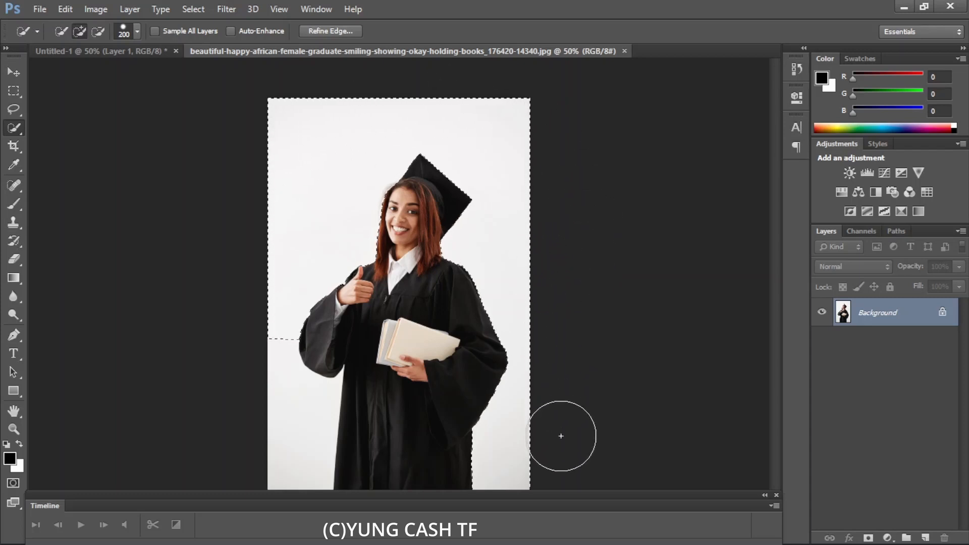
click(294, 479)
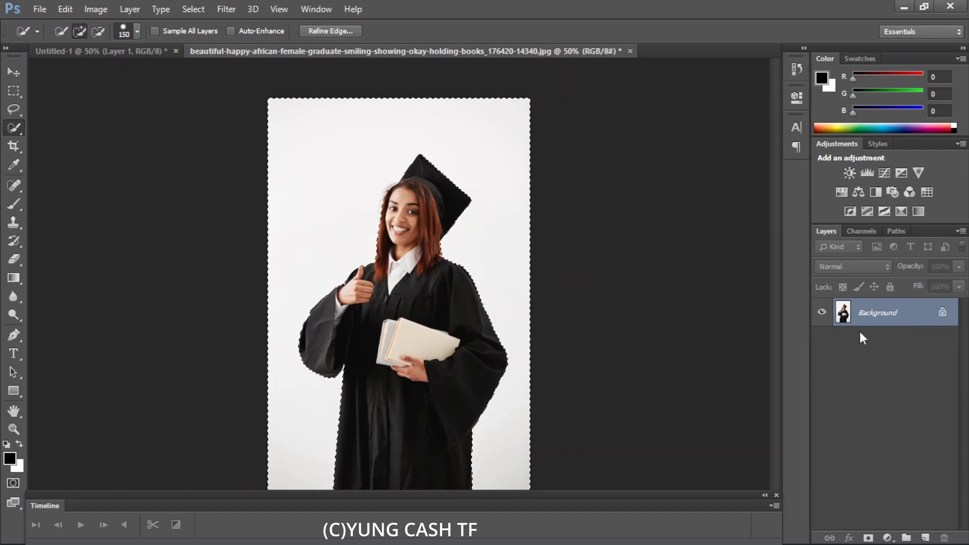
- Convert the locked Background into Layer 0 and cut the selected white background away
double_click(943, 316)
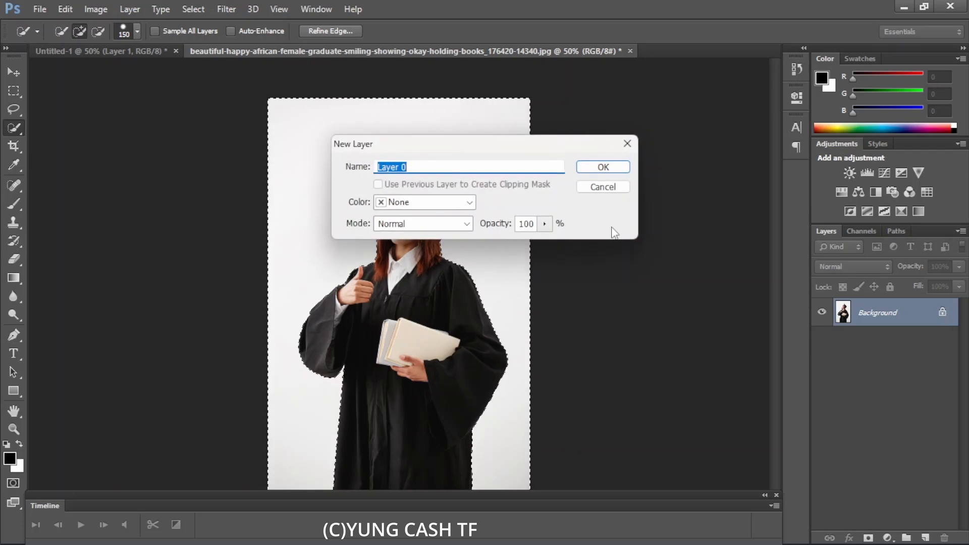
click(605, 167)
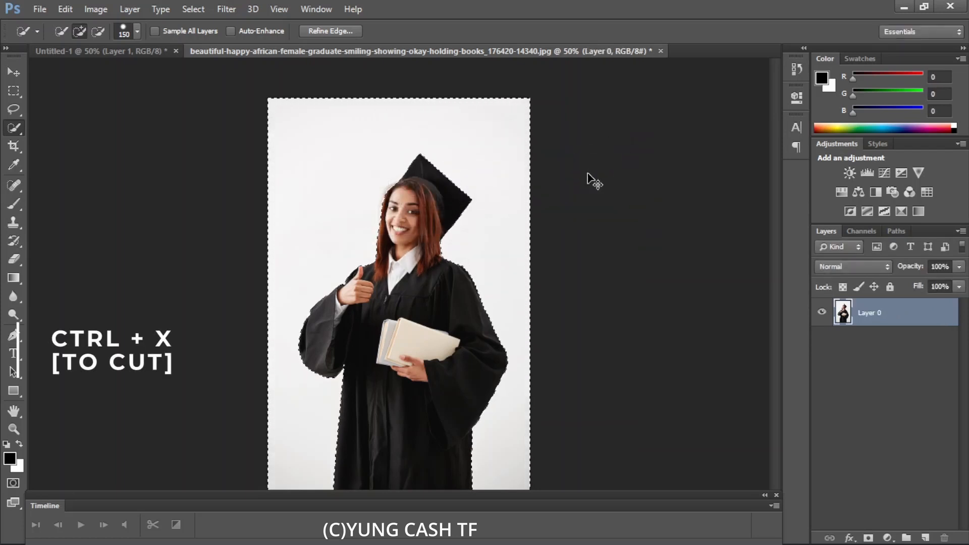
key(ctrl+x)
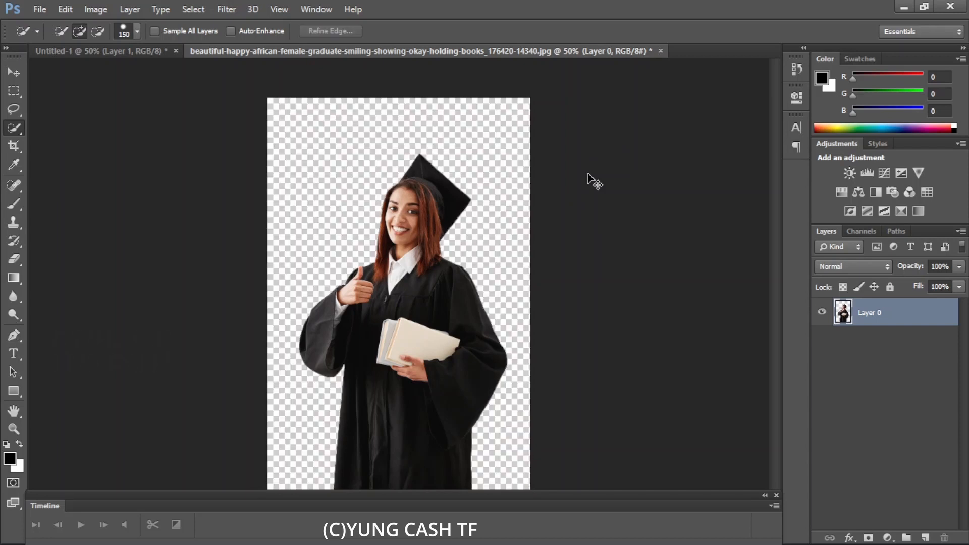
- Drag the cut-out graduate into the Untitled-1 document with the Move Tool and delete the earlier pasted photo layer
click(7, 72)
drag(396, 279, 416, 254)
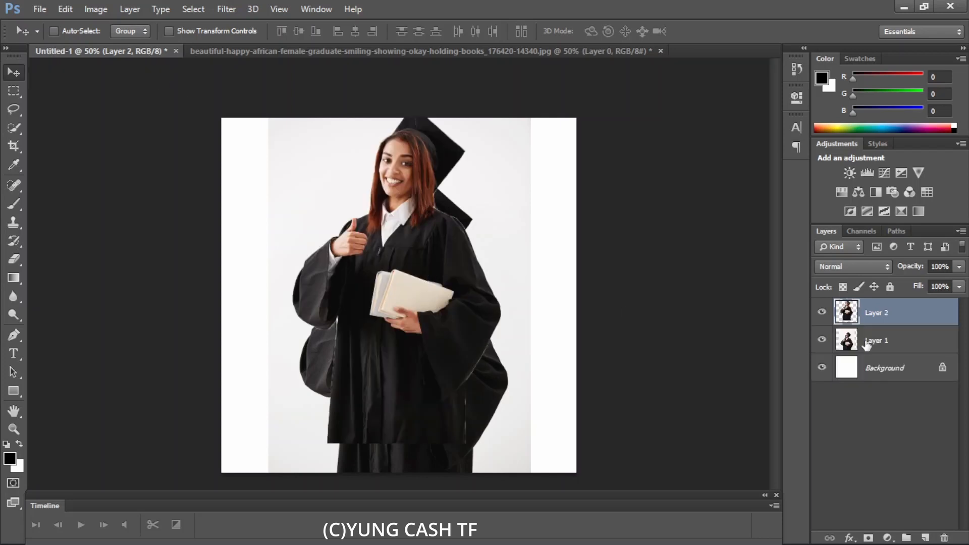
click(868, 344)
key(Delete)
- Try to move the cutout while the locked Background layer is selected
right_click(868, 342)
click(429, 280)
click(419, 234)
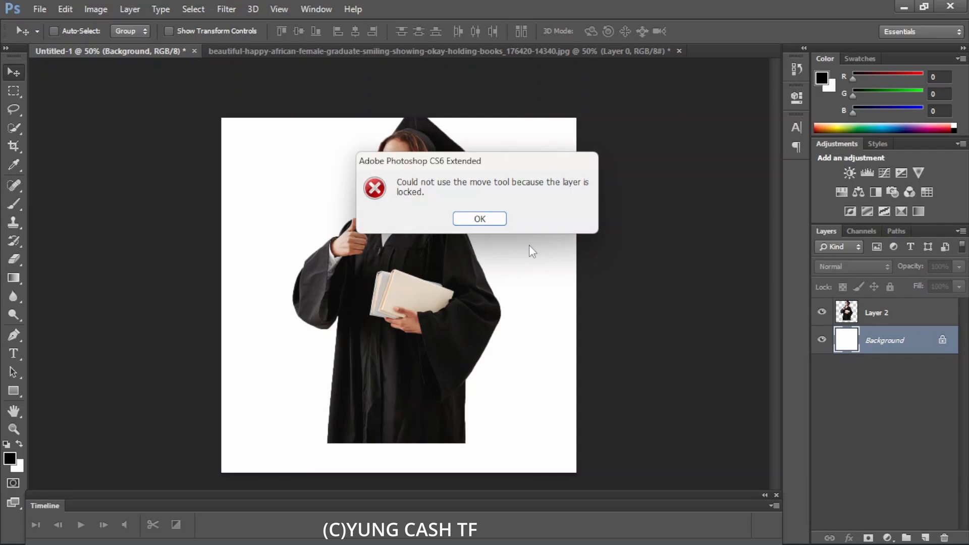
click(488, 222)
- Select the graduate's layer and move her toward the canvas's left side
click(899, 316)
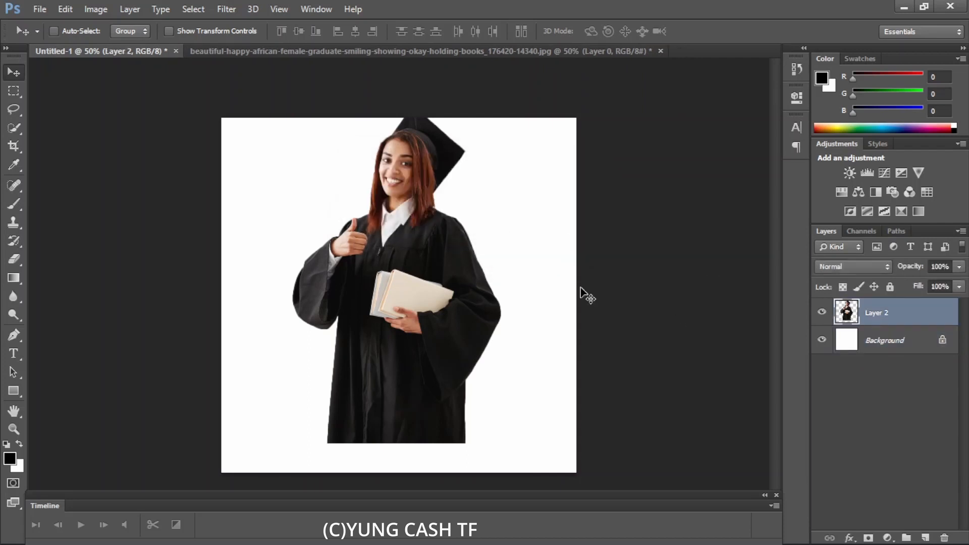
drag(395, 204, 313, 261)
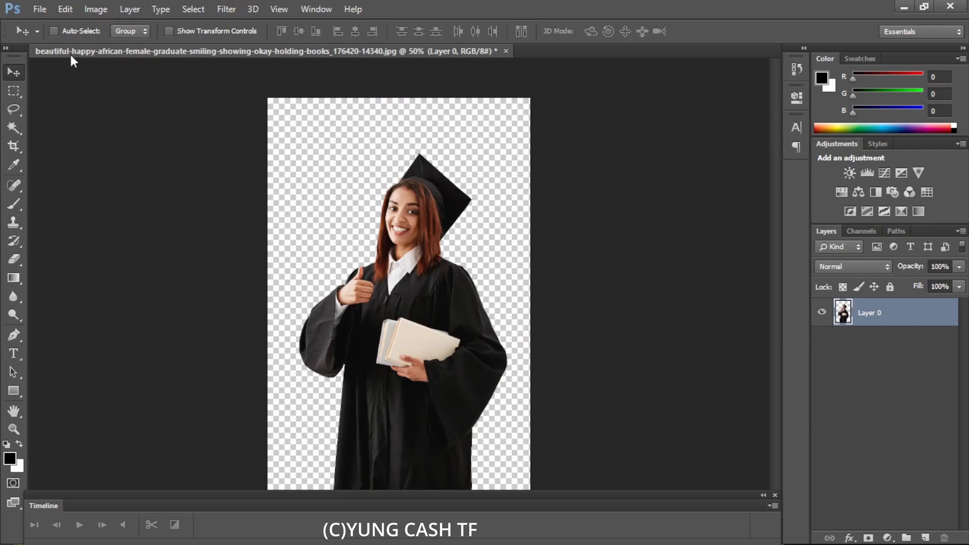
- Save the cutout document as feffee.png in PNG format, accepting the default PNG options
click(43, 9)
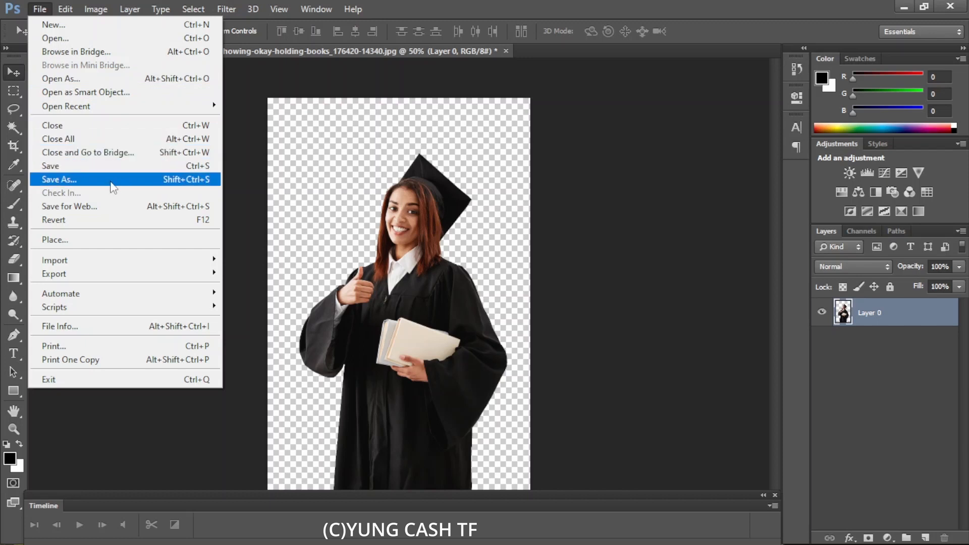
click(111, 181)
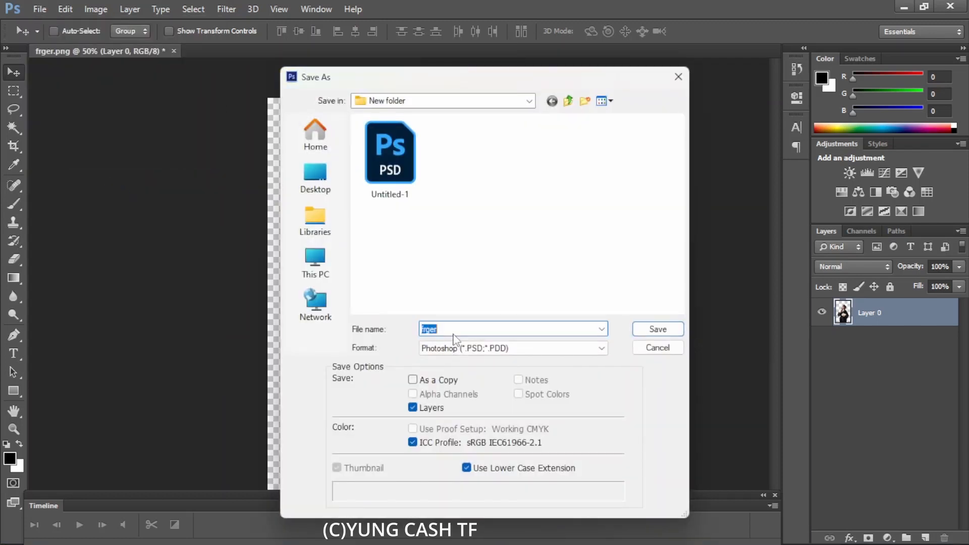
click(455, 329)
text(feffee)
click(460, 350)
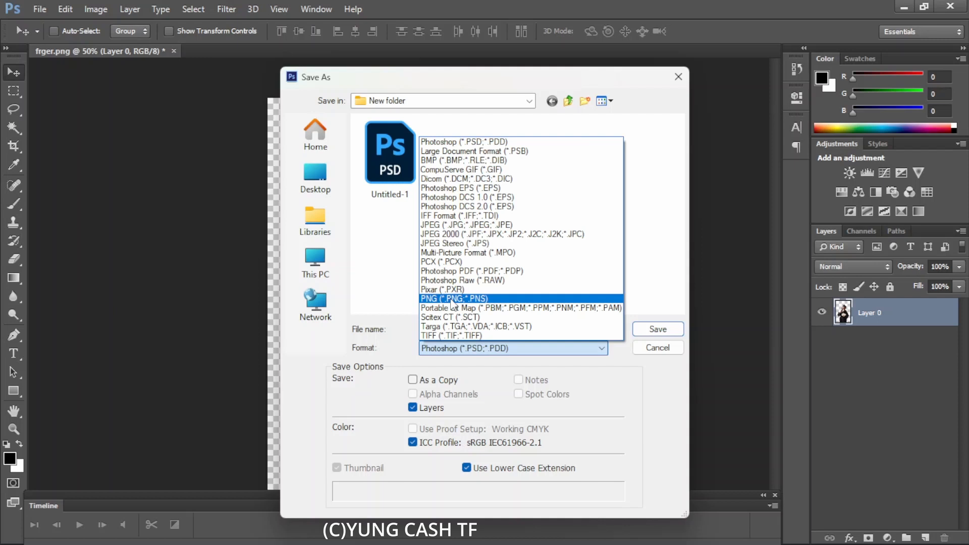
click(451, 299)
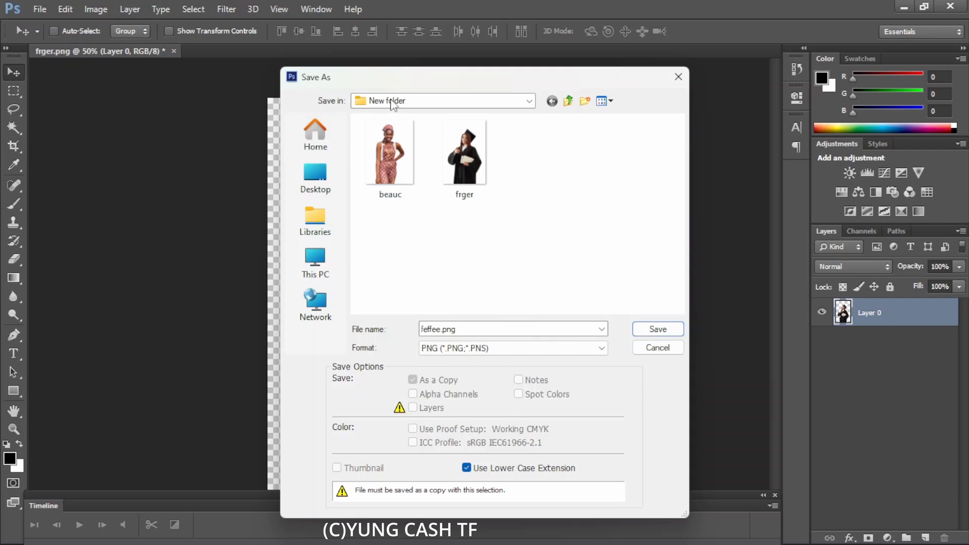
click(657, 330)
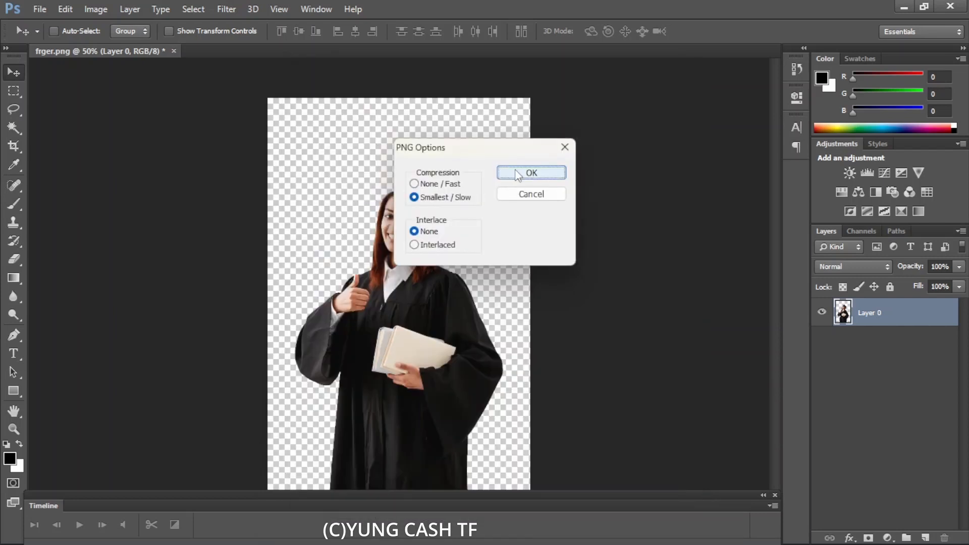
click(531, 172)
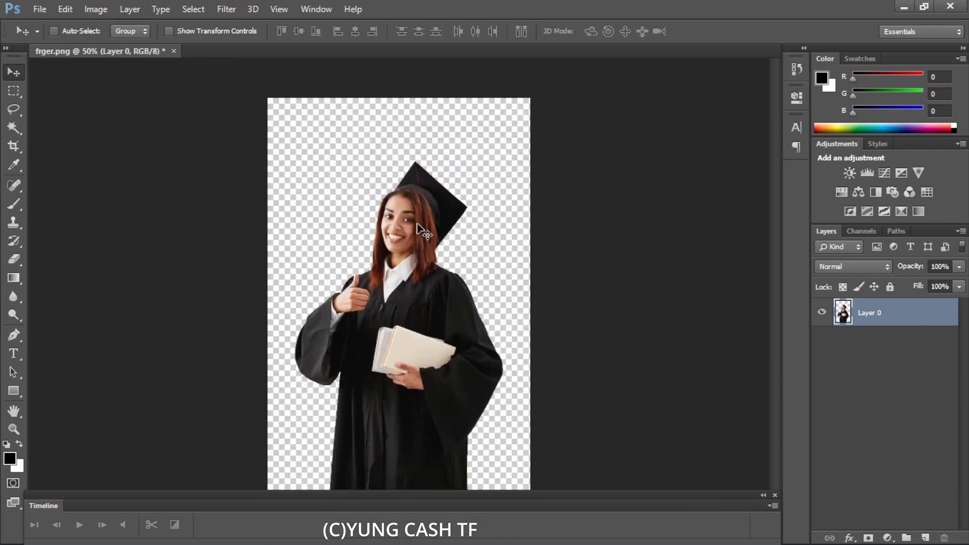
- Close the cutout document and reopen feffee.png from the image folder
click(174, 51)
click(485, 217)
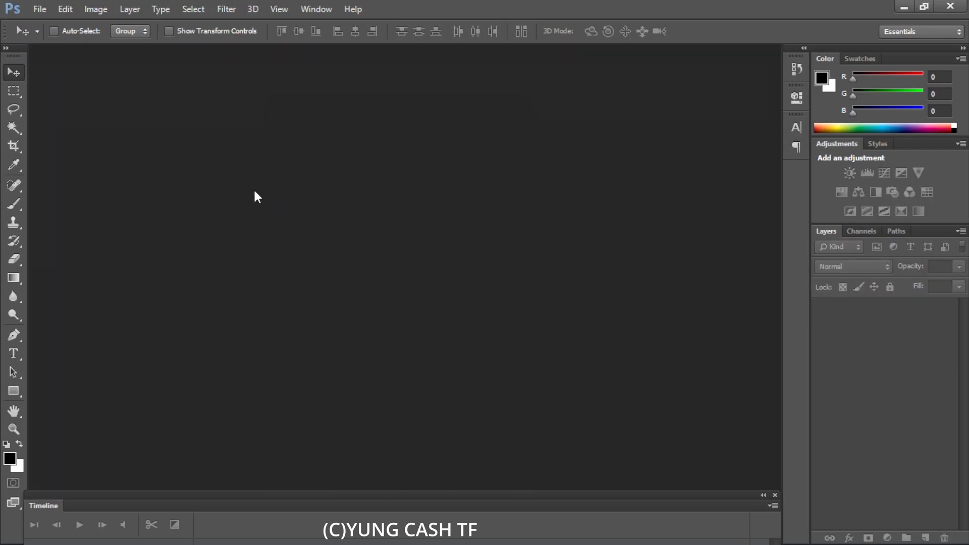
click(35, 9)
click(50, 36)
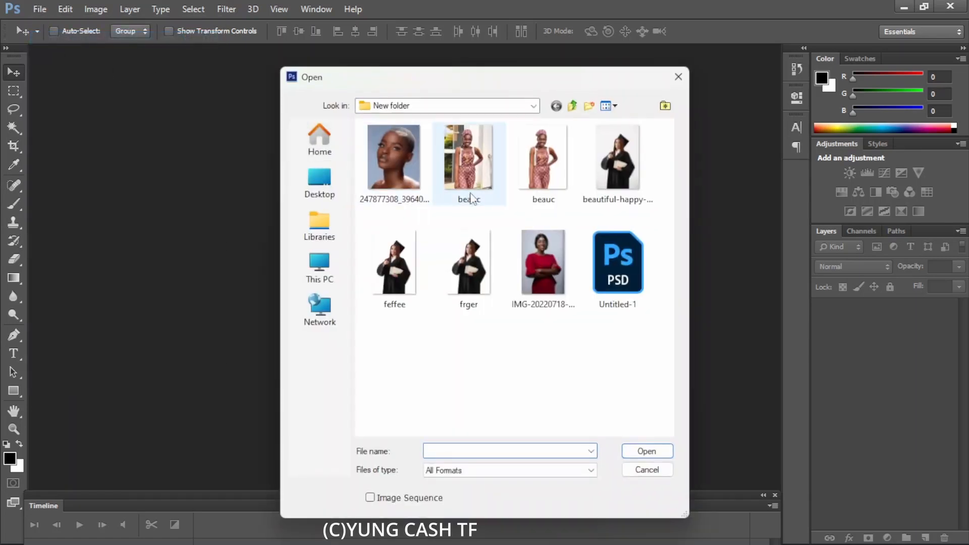
double_click(394, 267)
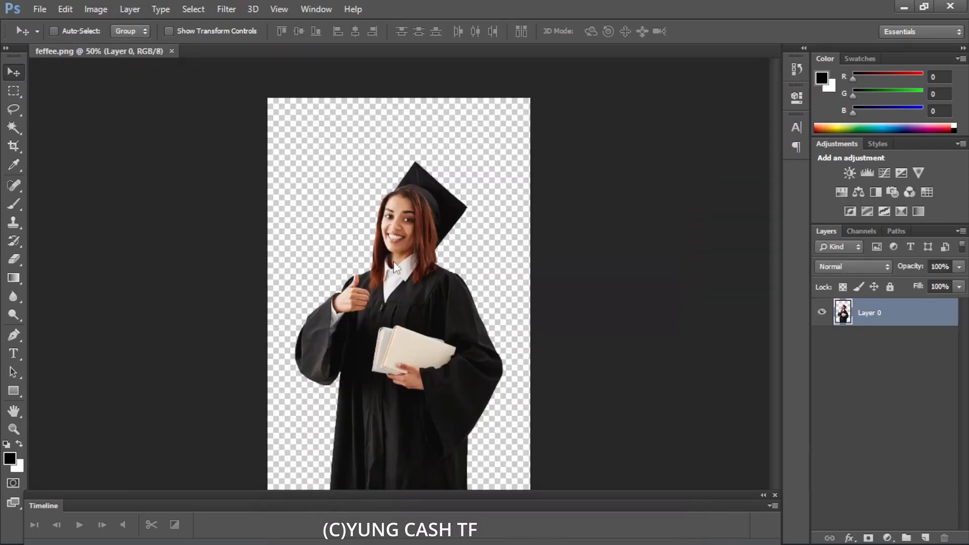
- Move the graduate slightly upward within the reopened image
drag(376, 263, 387, 246)
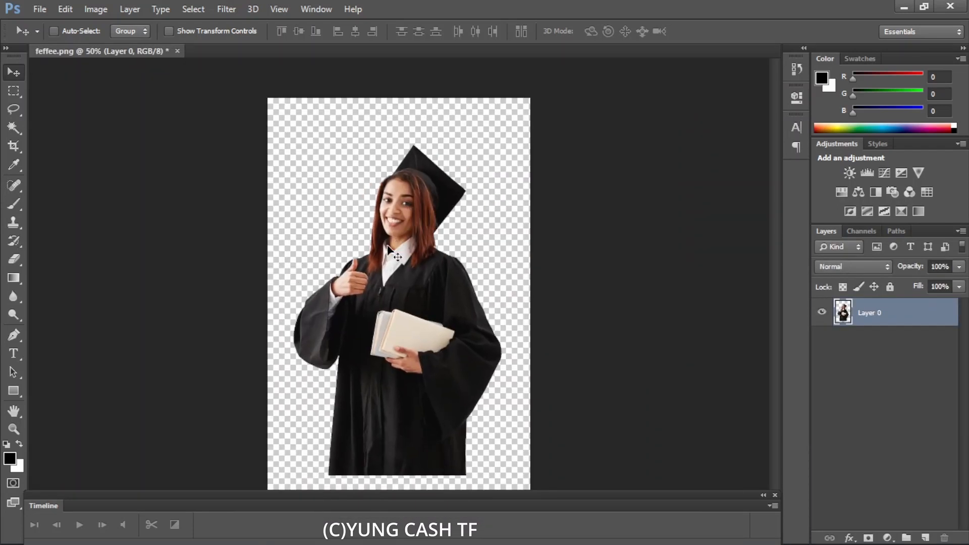